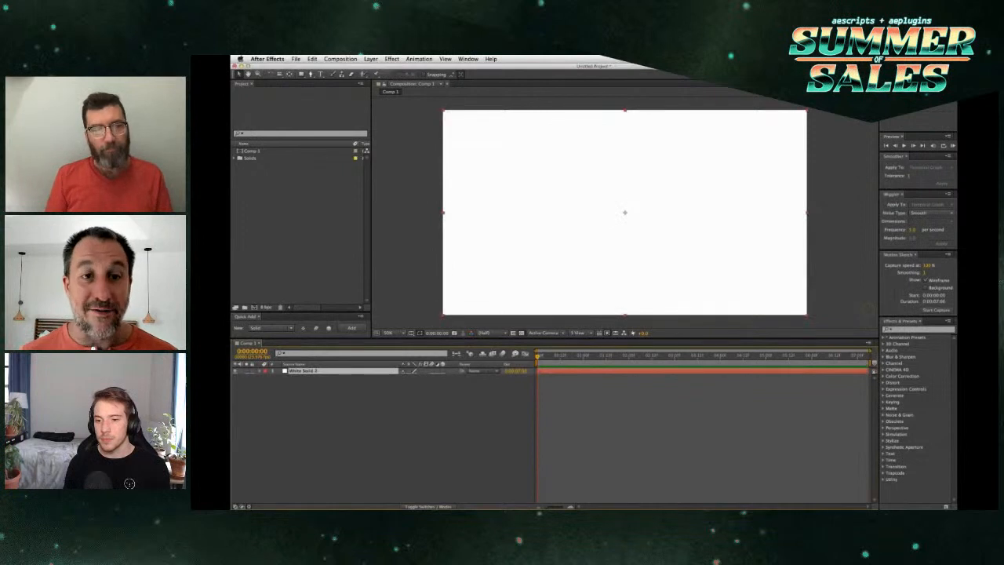
Step: Replace the white solid in Comp 1 with a new solid that uses the default solid settings
key(Delete)
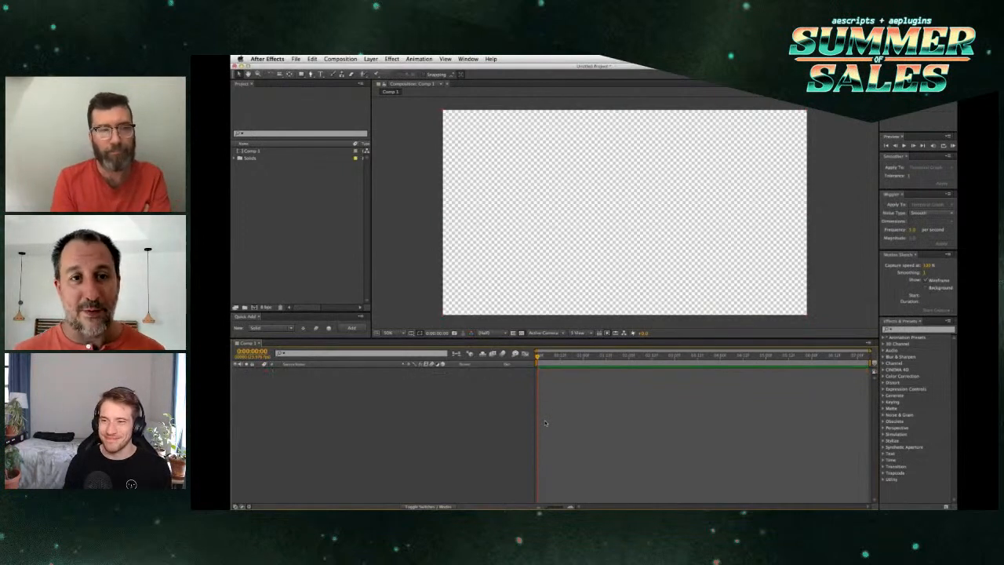
key(super+y)
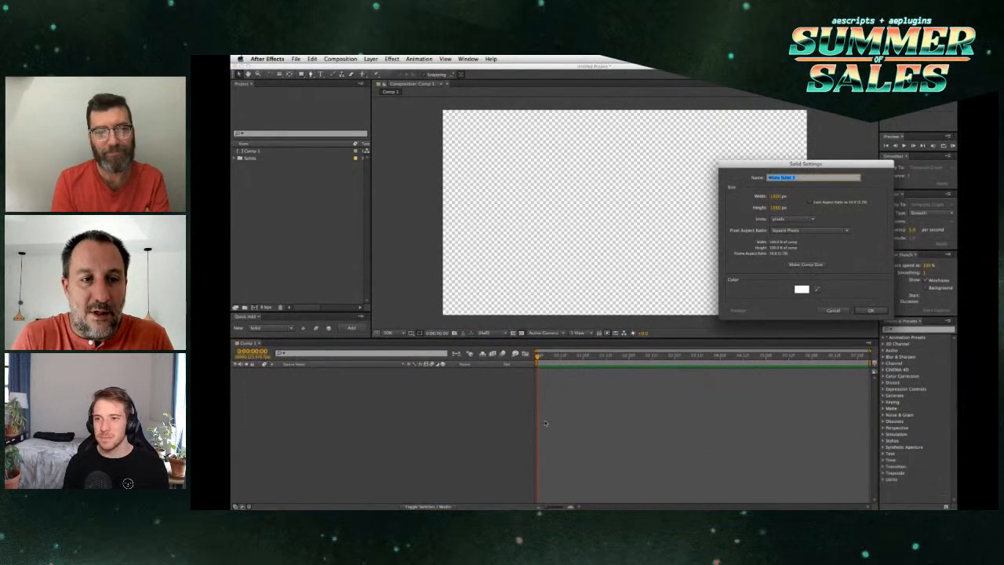
key(Return)
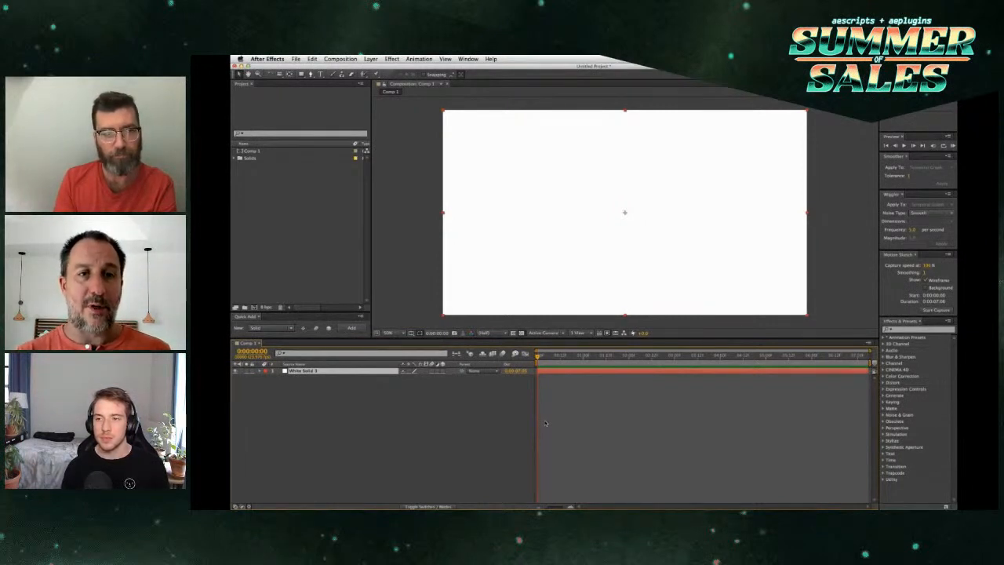
Step: Delete the solid and add a new one through Quick Add with motion blur and 3D layer enabled
key(Delete)
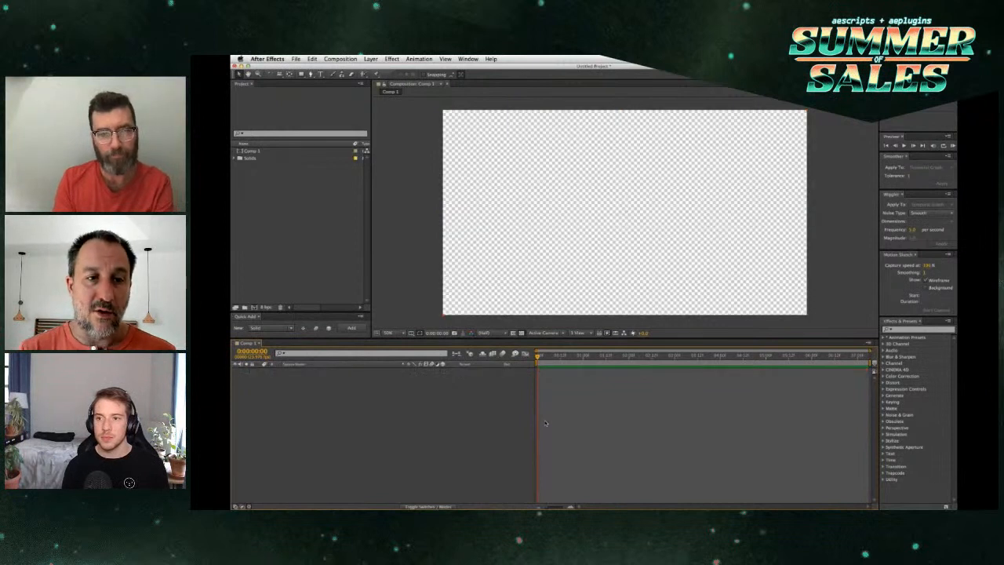
click(248, 317)
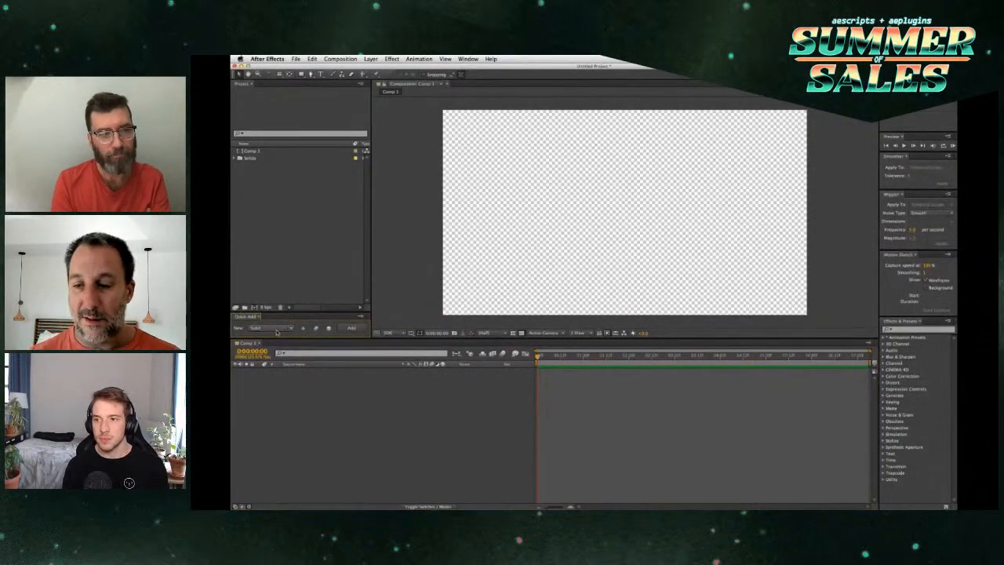
click(274, 328)
click(254, 336)
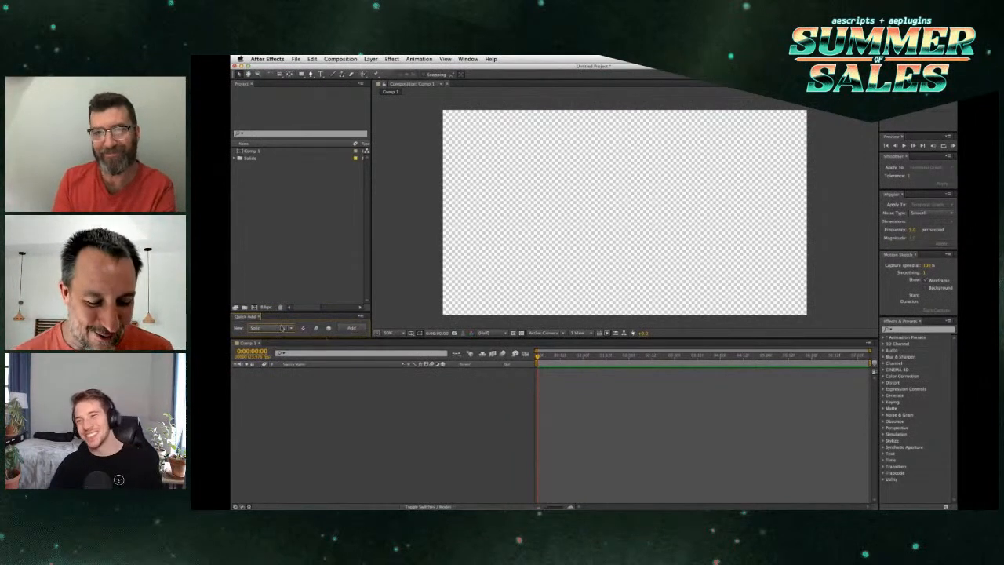
click(352, 328)
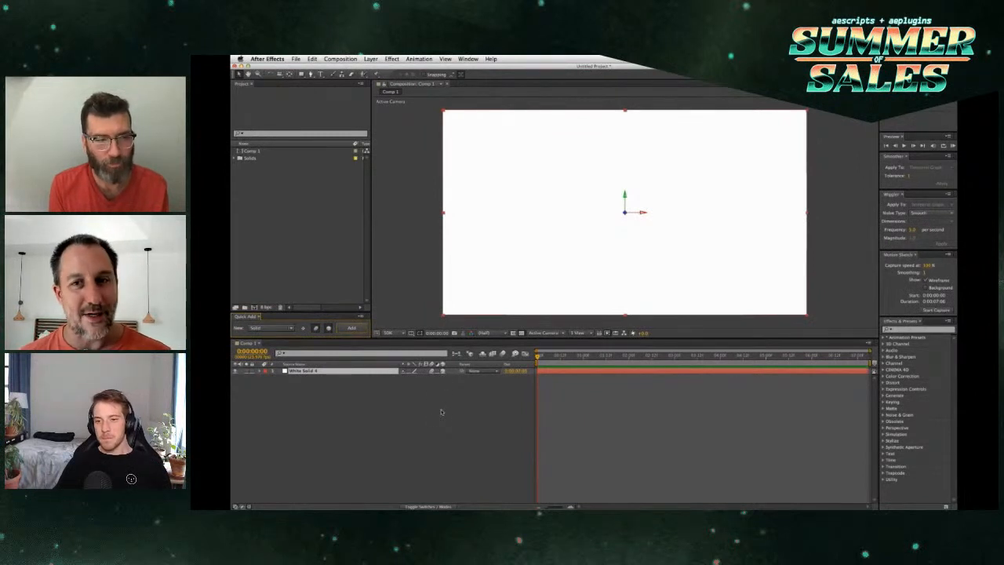
Step: Add an empty text layer above the solid through Quick Add, keeping motion blur and 3D enabled
click(290, 330)
click(287, 342)
click(358, 328)
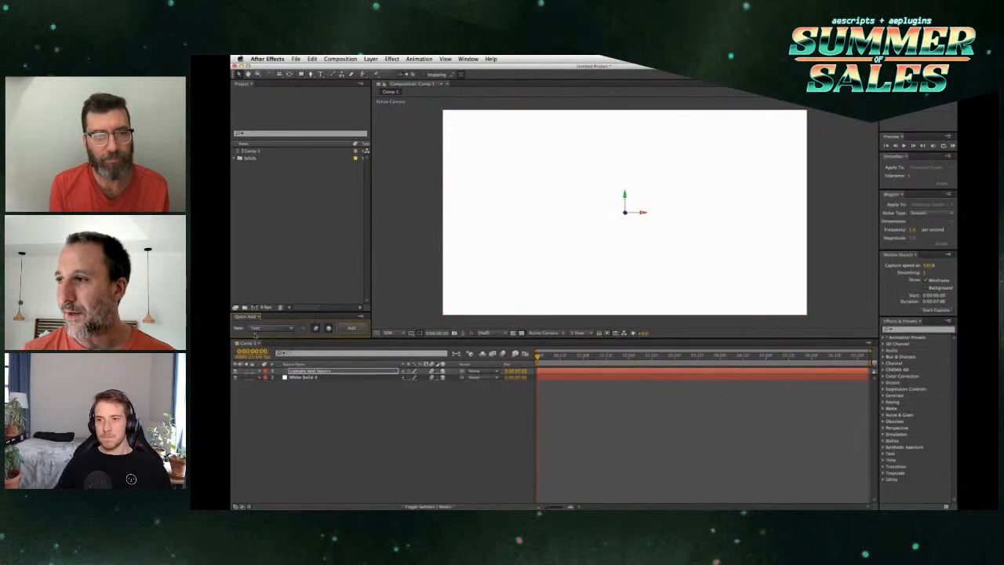
Step: Add a light and a camera above the empty text layer through Quick Add
click(260, 328)
click(269, 350)
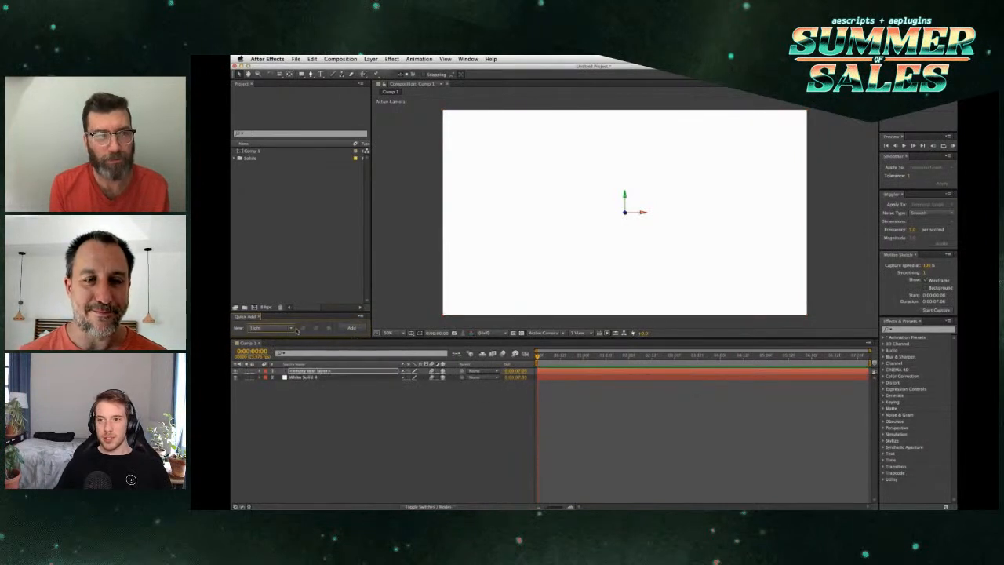
click(351, 328)
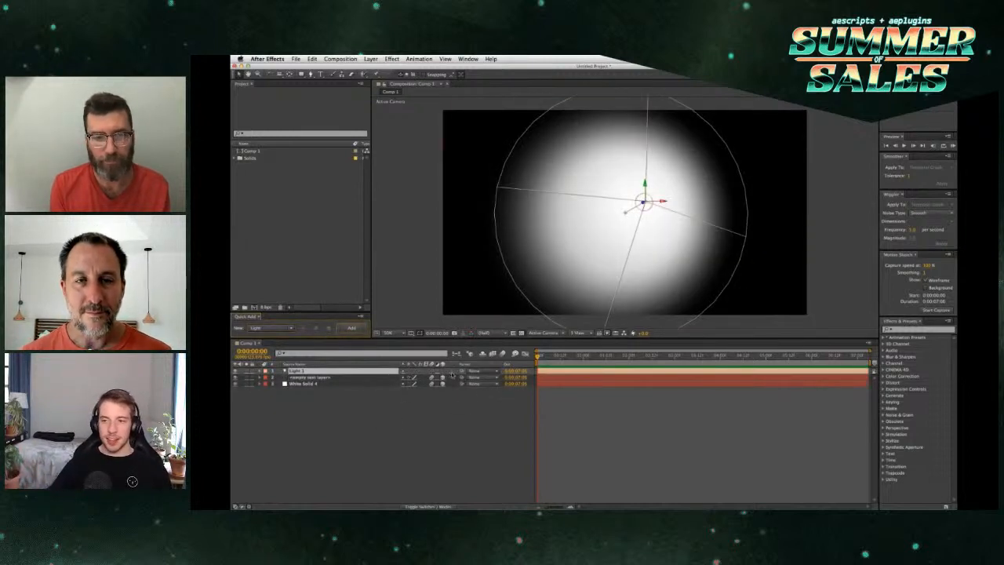
click(281, 330)
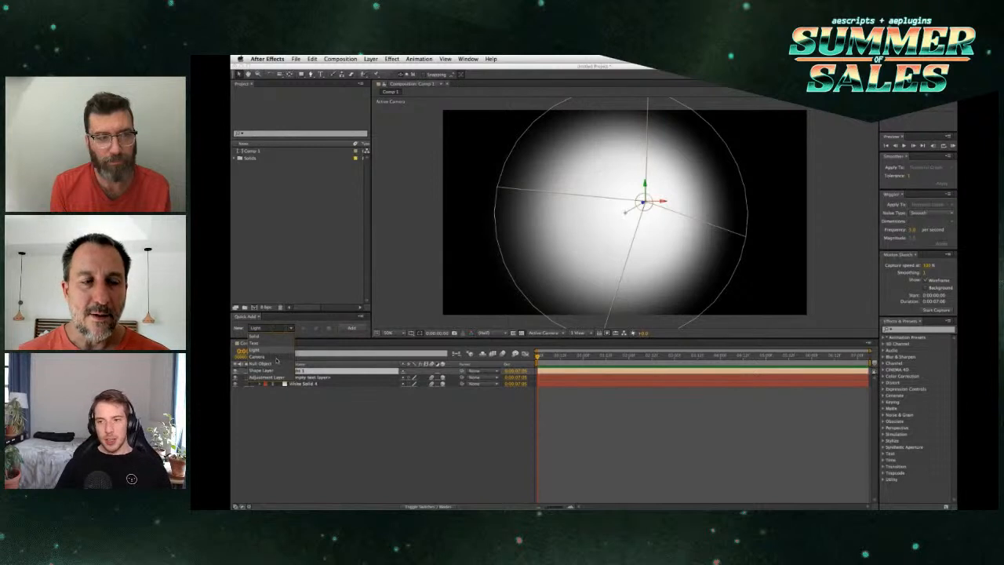
click(276, 358)
click(352, 329)
Step: Add a null object with motion blur and 3D enabled, and set the Quick Add layer type to Shape Layer
click(282, 329)
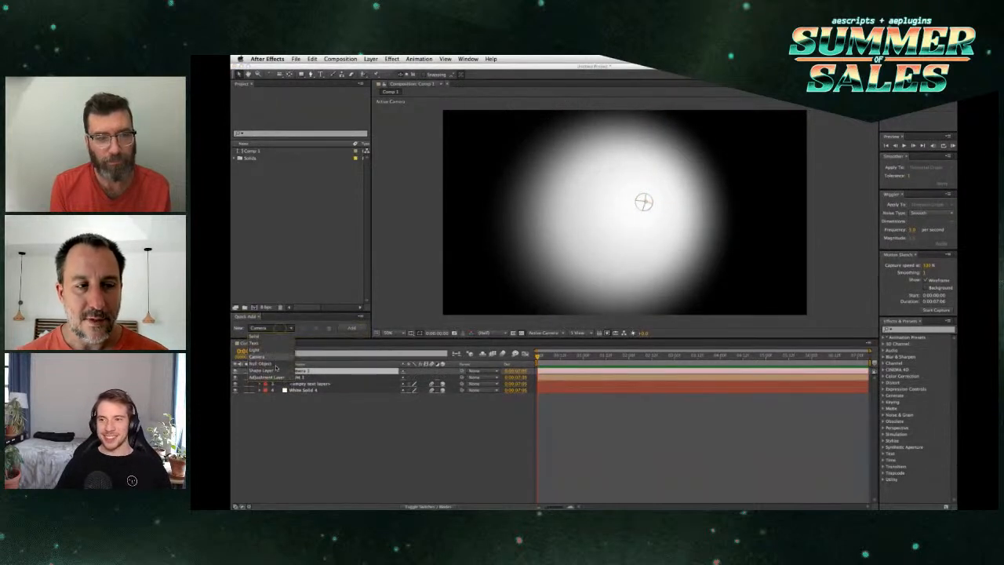
click(275, 364)
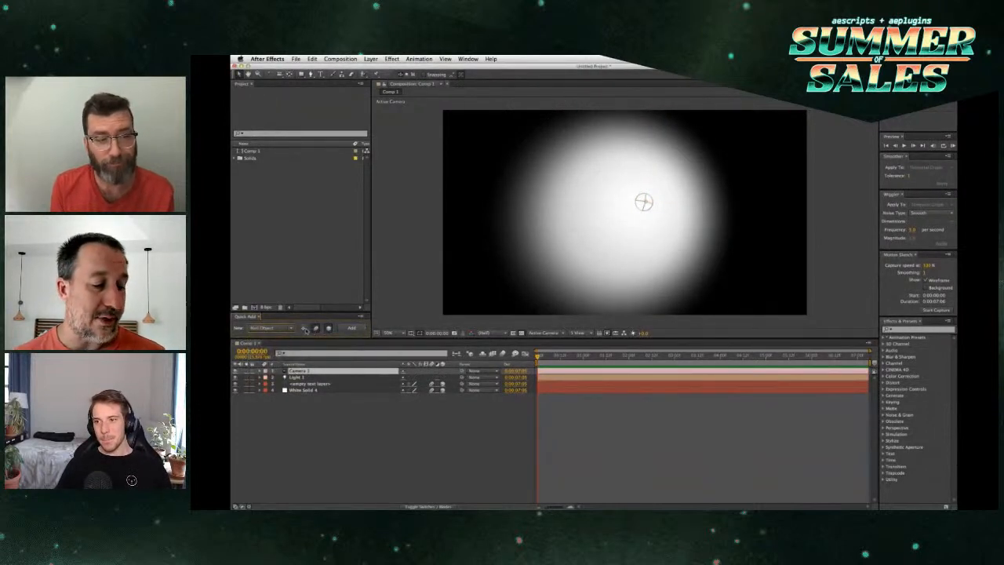
click(352, 328)
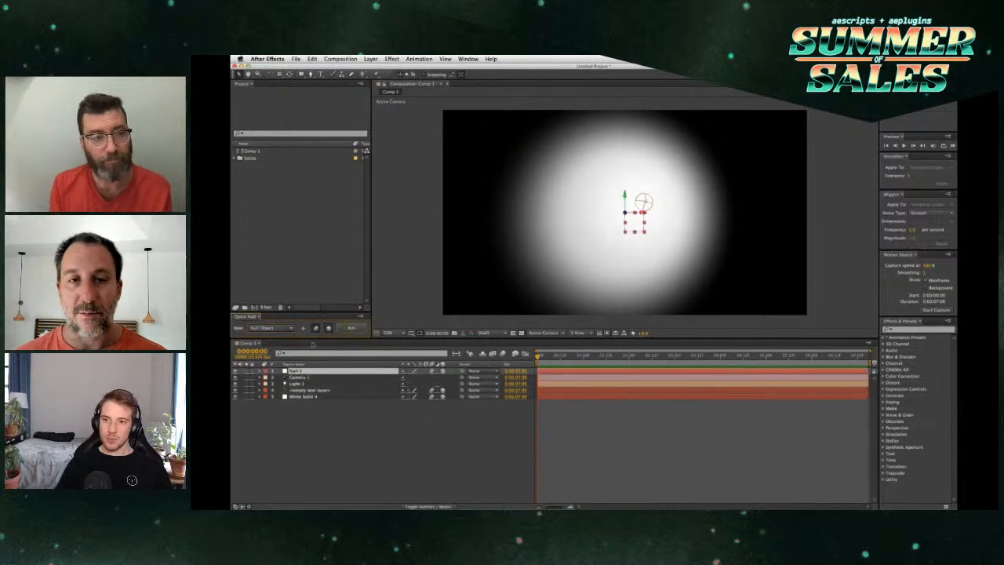
click(279, 329)
click(276, 371)
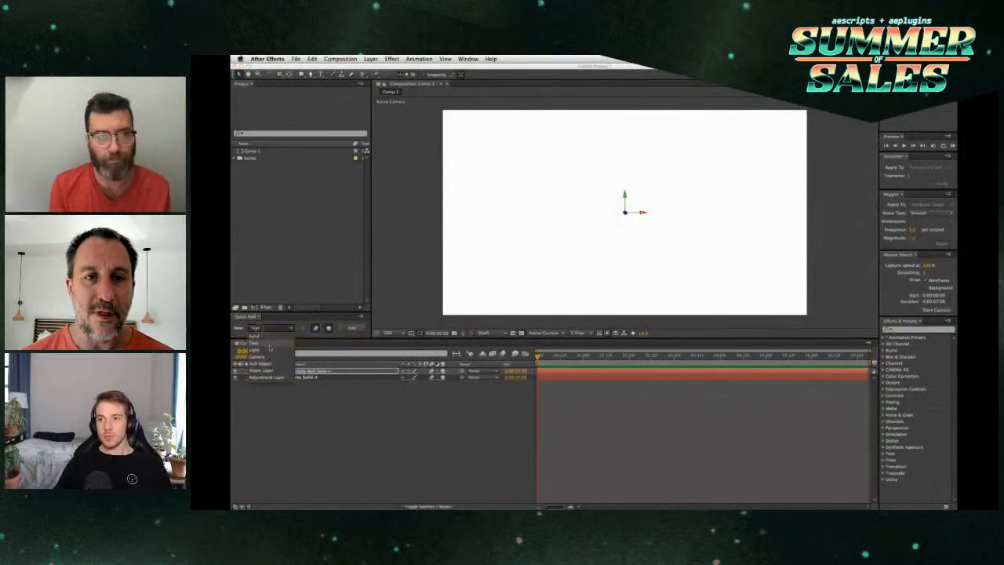
Step: Use Quick Add to create a light layer, followed by a camera layer, on top of the text layer
click(270, 348)
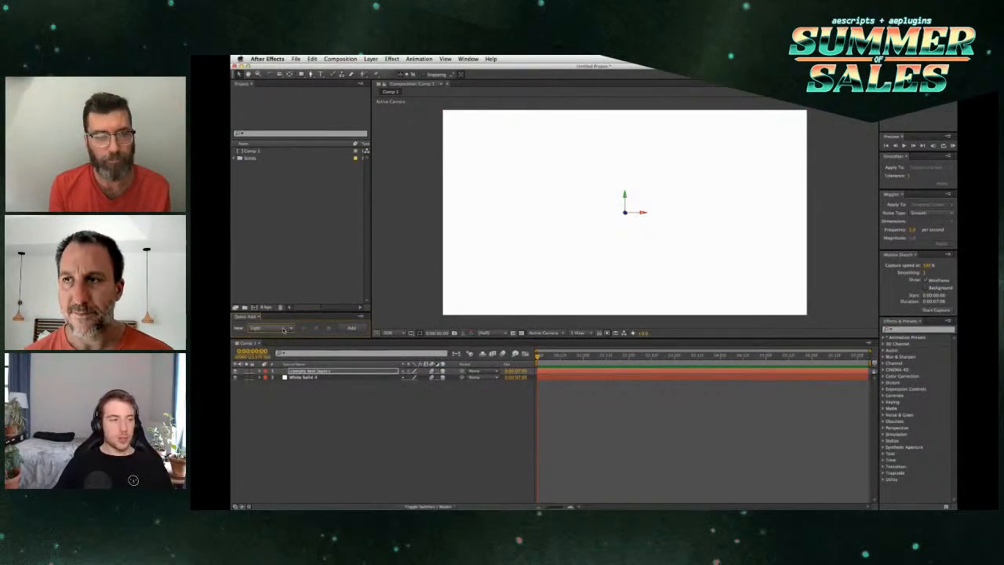
click(352, 329)
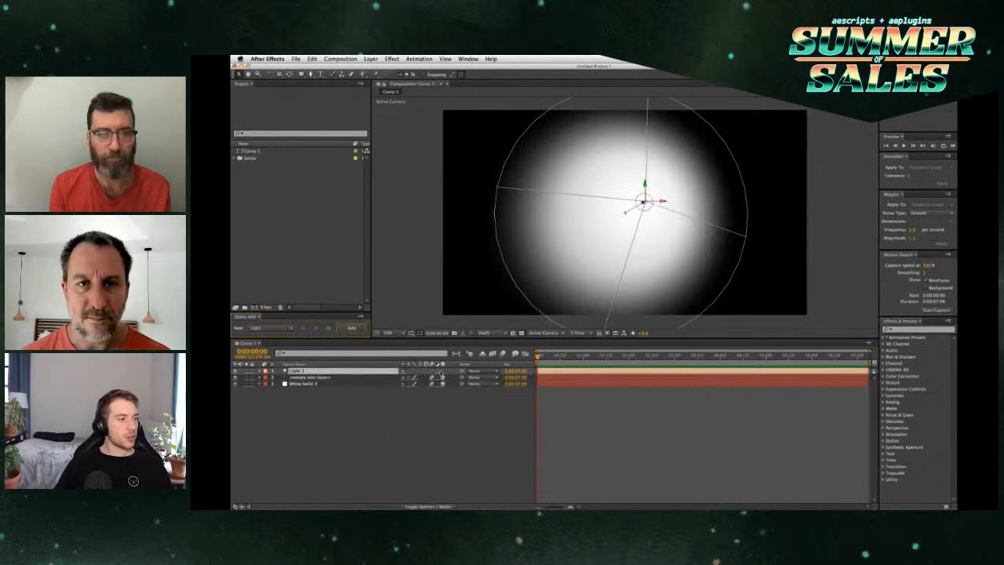
click(280, 329)
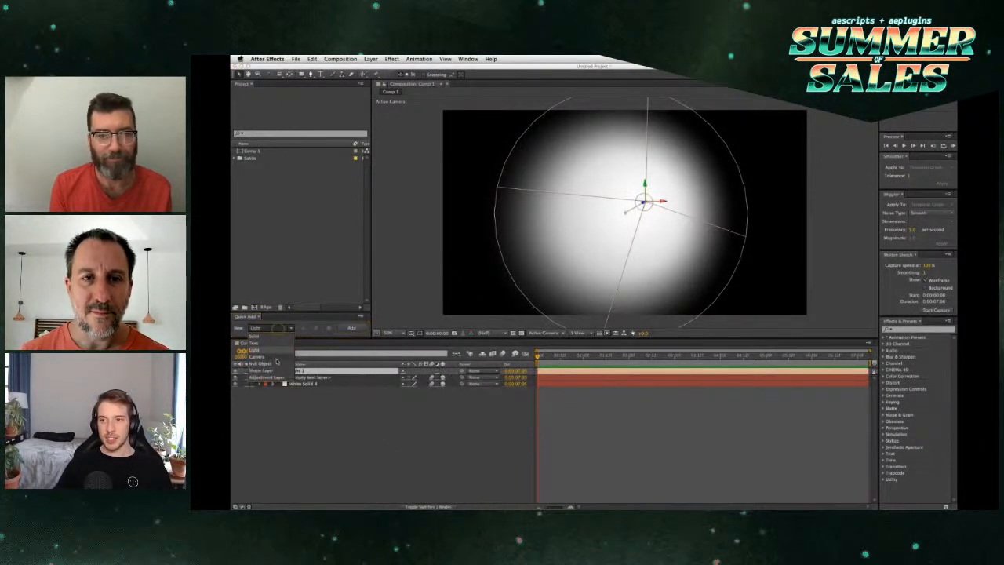
click(259, 356)
Step: Add a null object and a shape layer above the camera through Quick Add, both with motion blur and 3D enabled
click(284, 332)
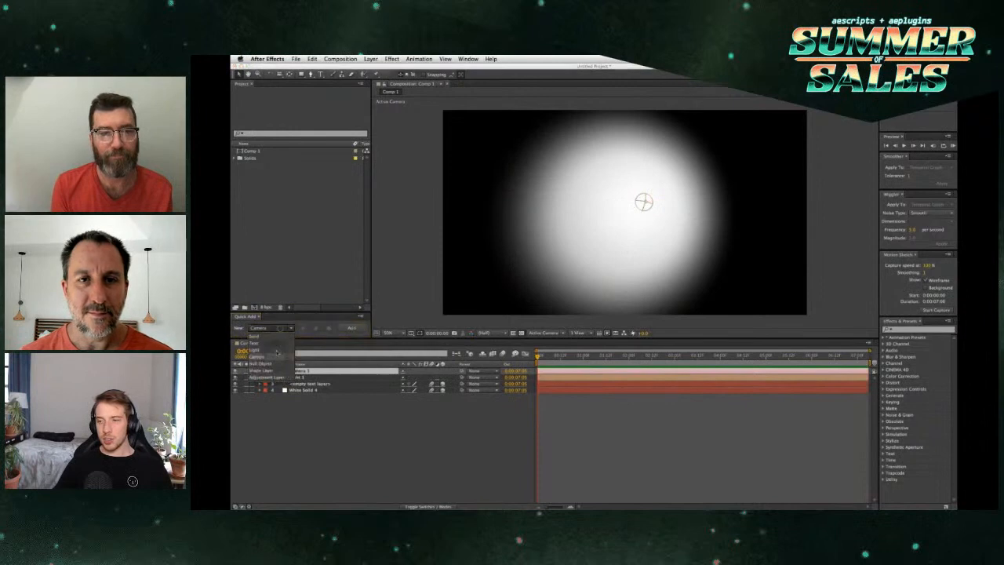
click(263, 363)
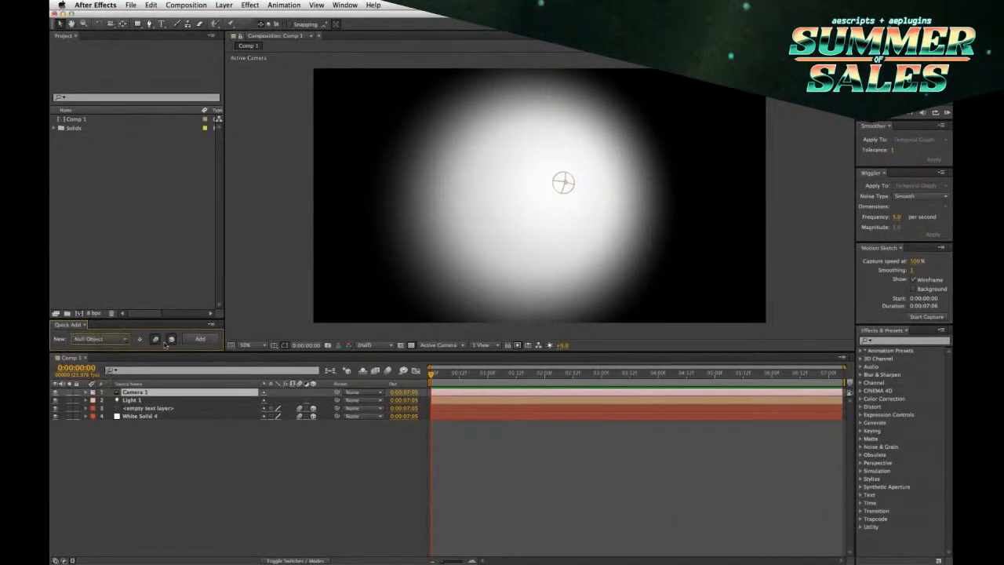
click(200, 338)
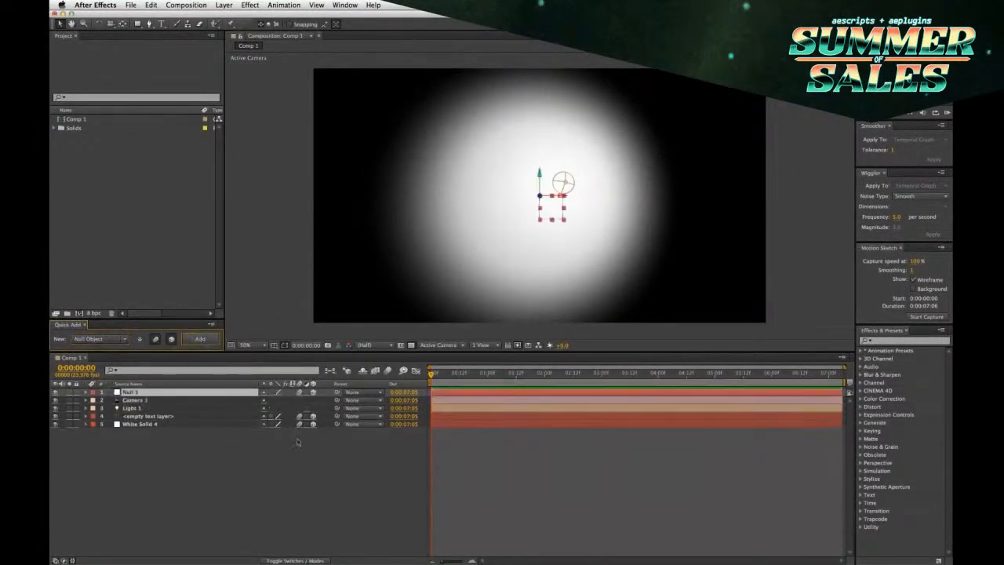
click(100, 339)
click(109, 393)
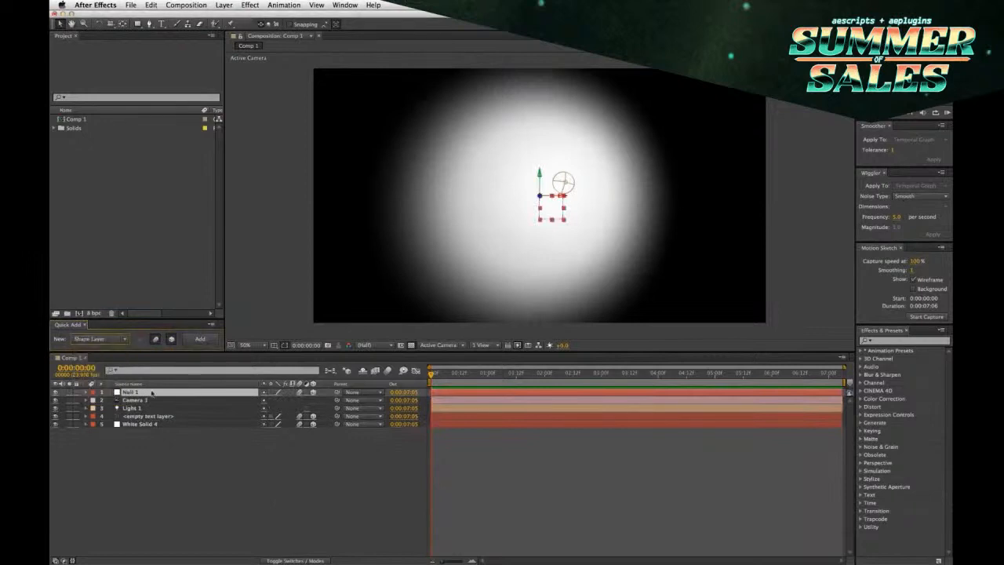
click(203, 339)
Step: Add an adjustment layer with motion blur and 3D enabled at the top of the layer stack, and deselect all layers
click(101, 339)
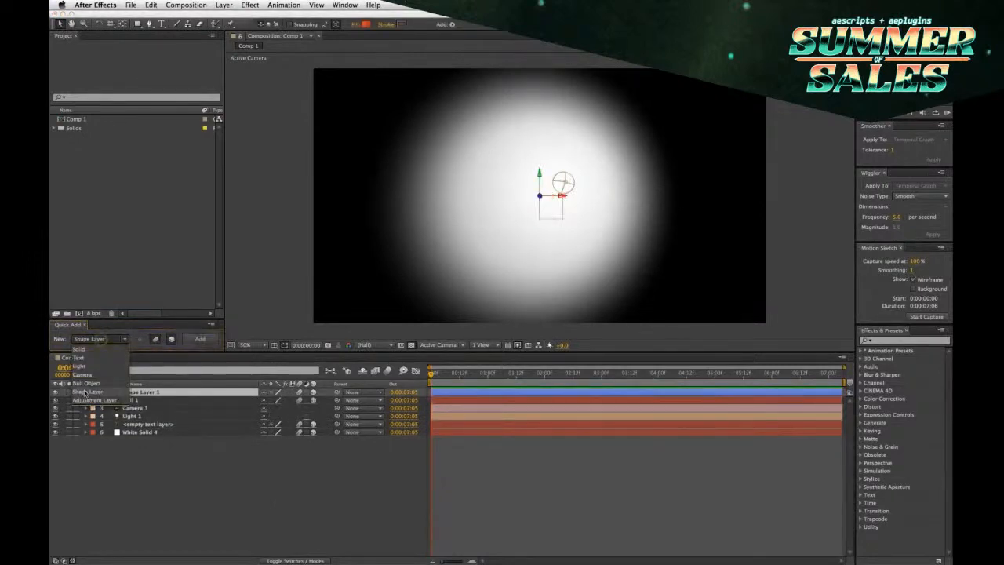
click(88, 398)
click(202, 339)
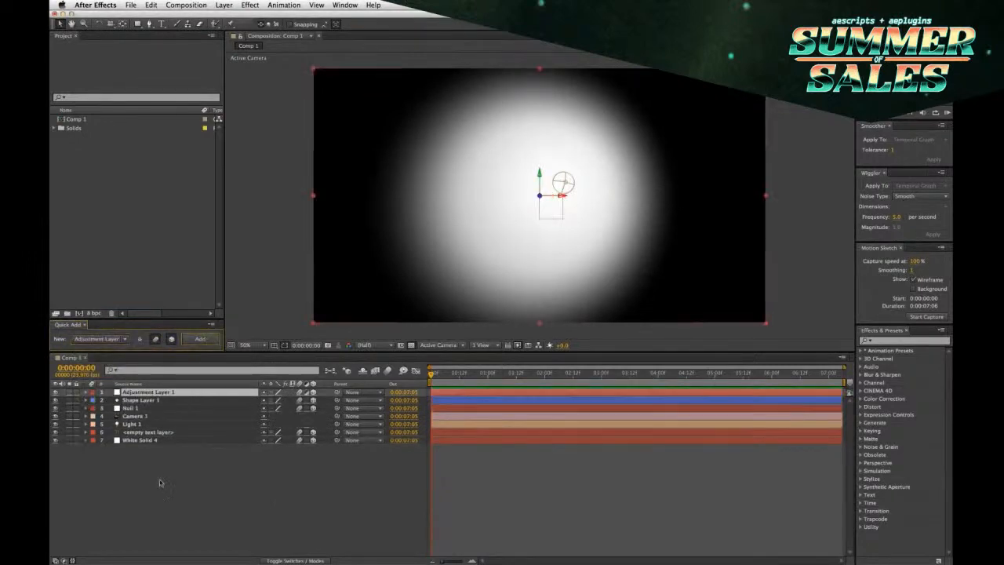
click(162, 489)
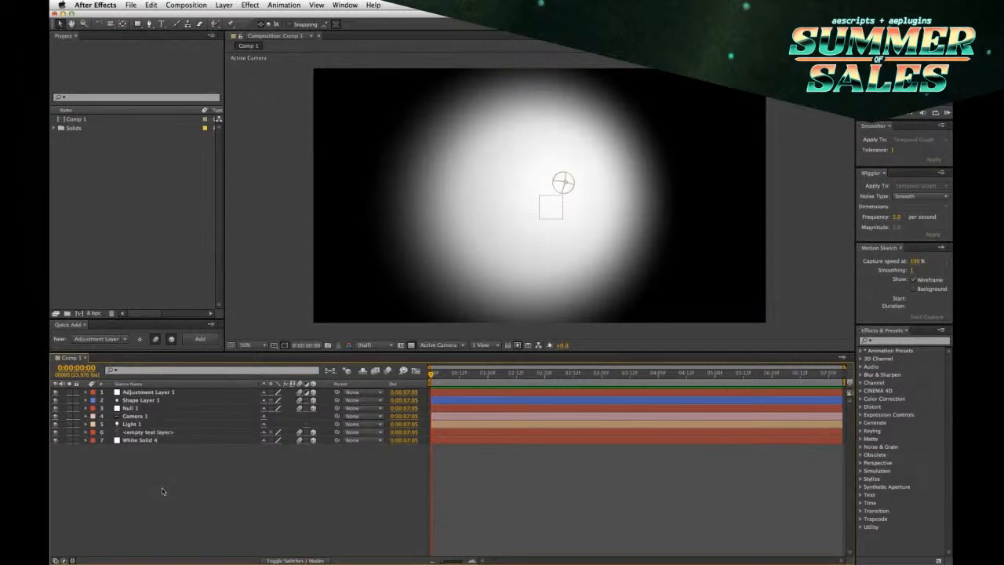
Step: Add an adjustment layer directly above the empty text layer with Quick Add's motion blur and 3D options turned off
click(149, 433)
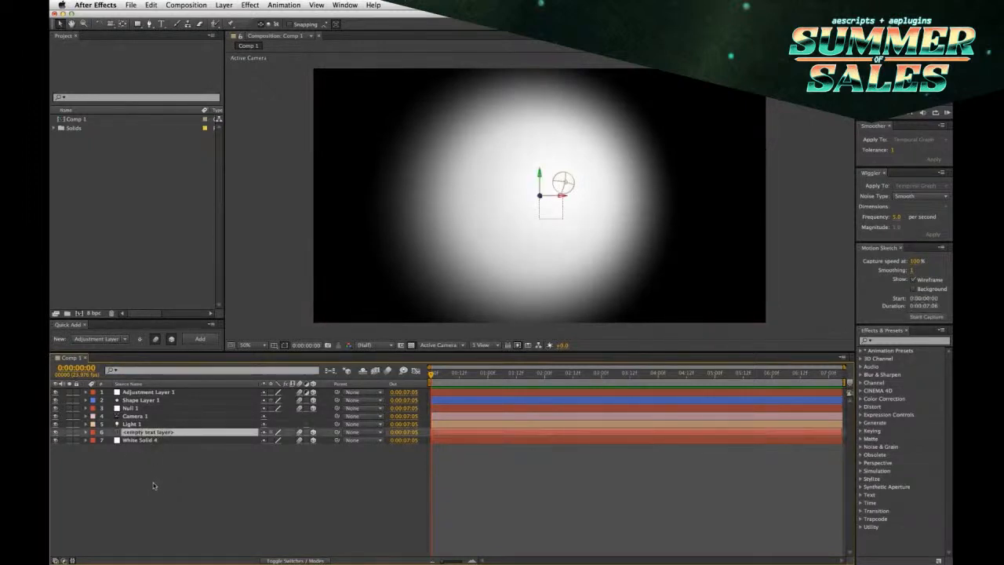
click(155, 341)
click(171, 341)
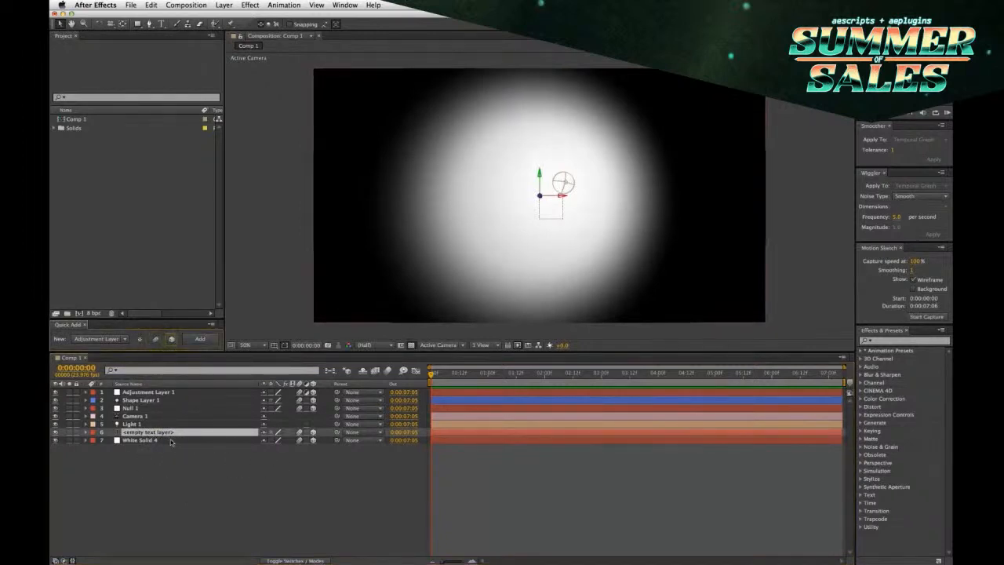
click(203, 339)
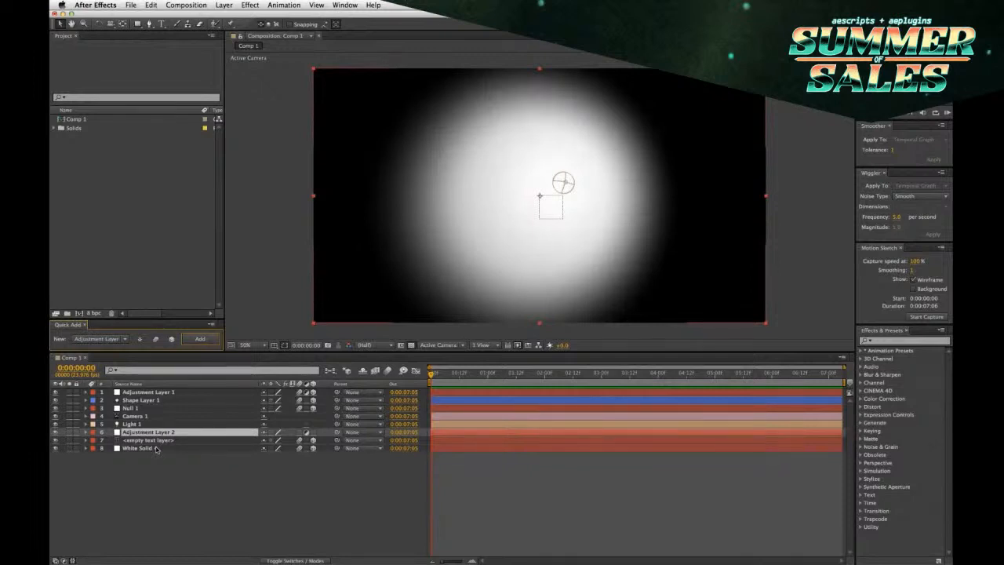
Step: Create a white solid with default settings above the second adjustment layer and delete it again
key(super+y)
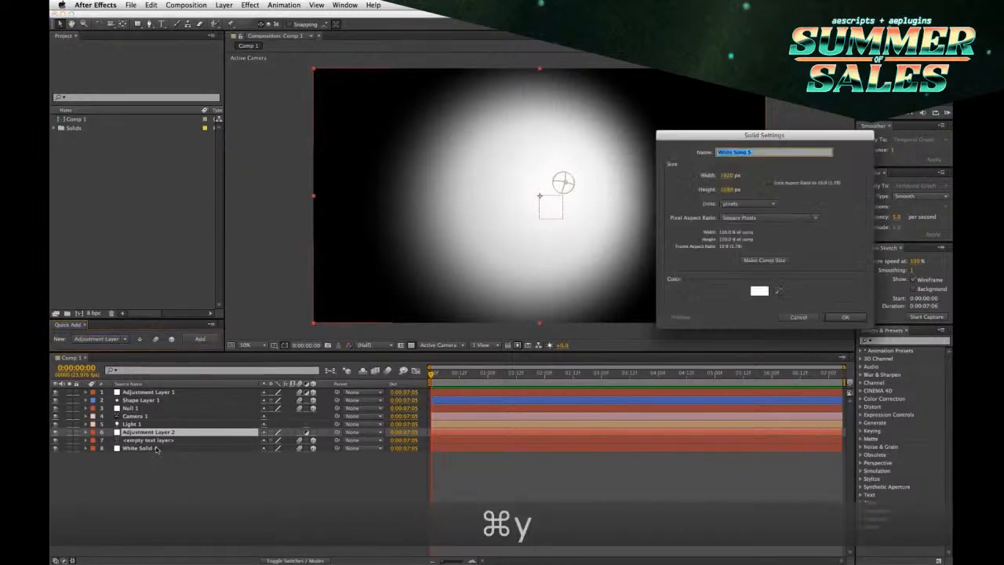
key(Return)
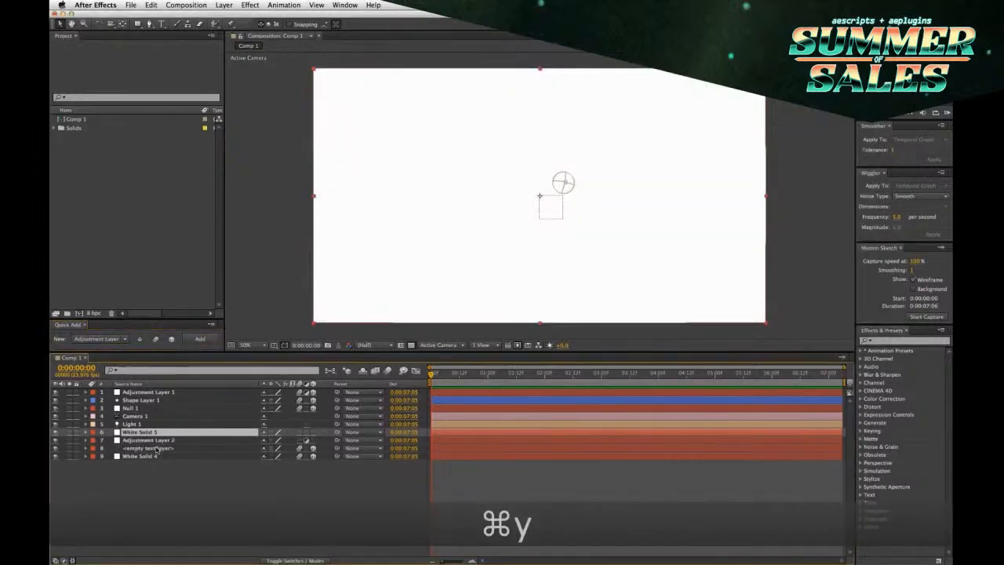
key(Delete)
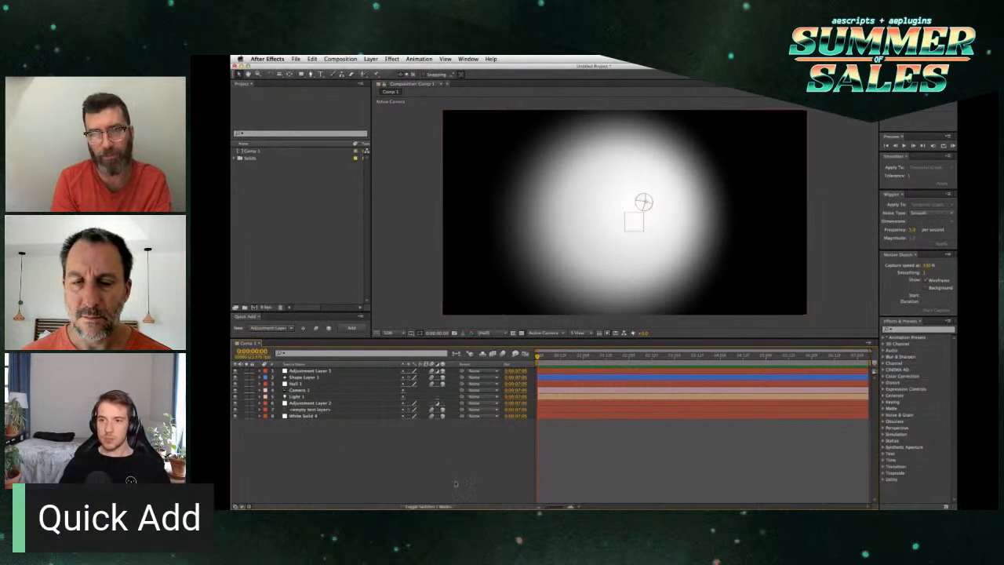
Step: Add a solid through Quick Add directly above the empty text layer, starting at 0:00:02:00
click(629, 357)
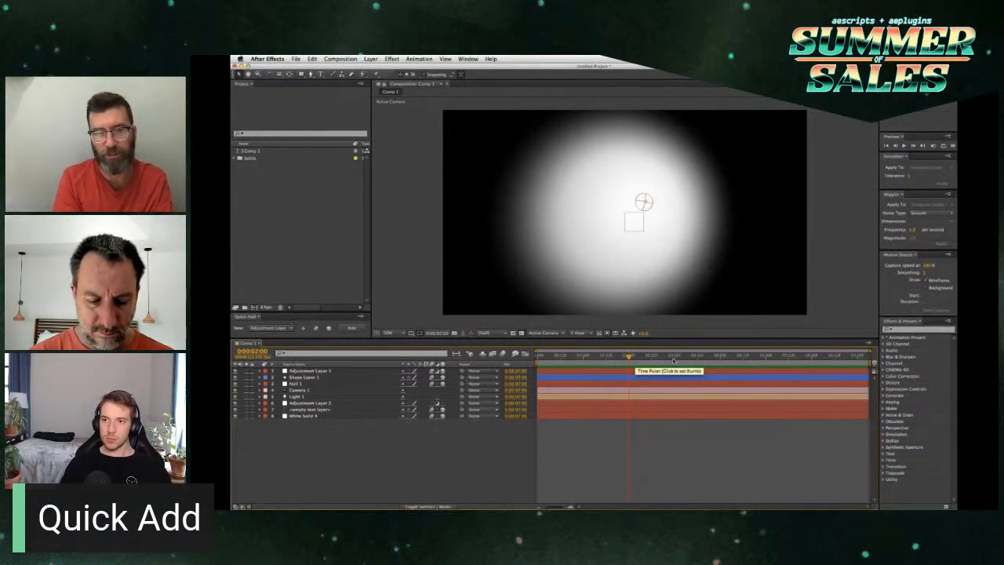
click(342, 408)
key(Return)
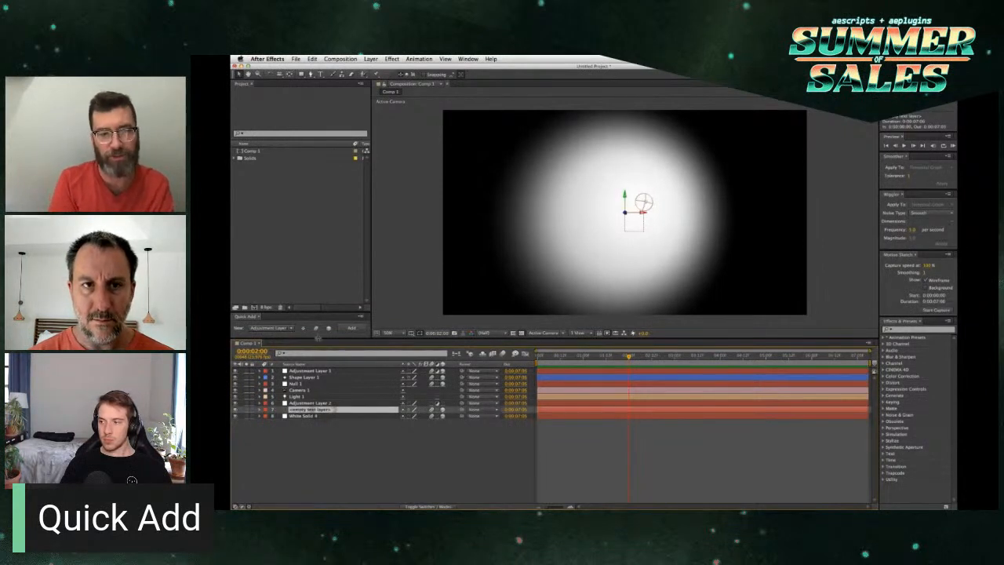
click(286, 329)
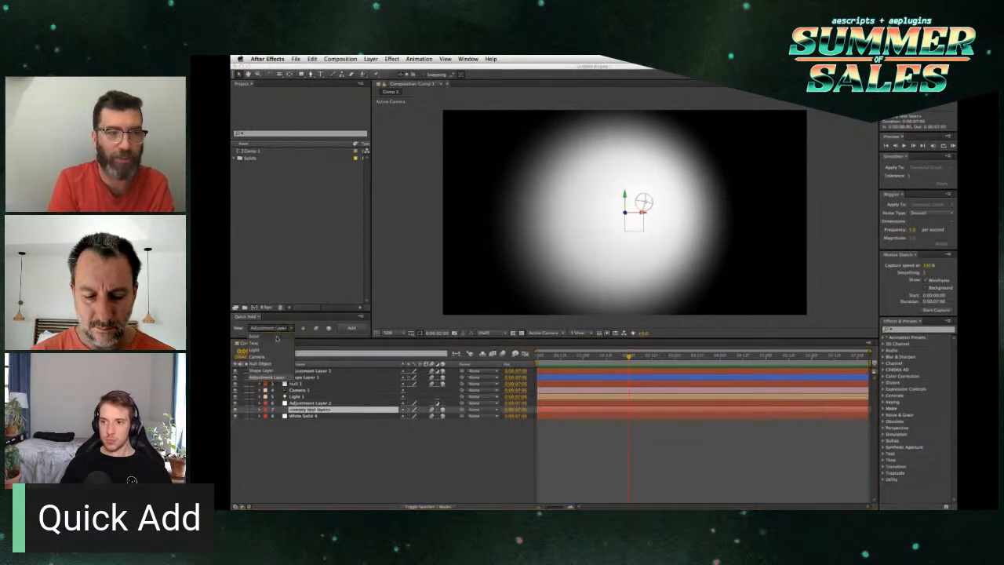
click(276, 339)
click(354, 328)
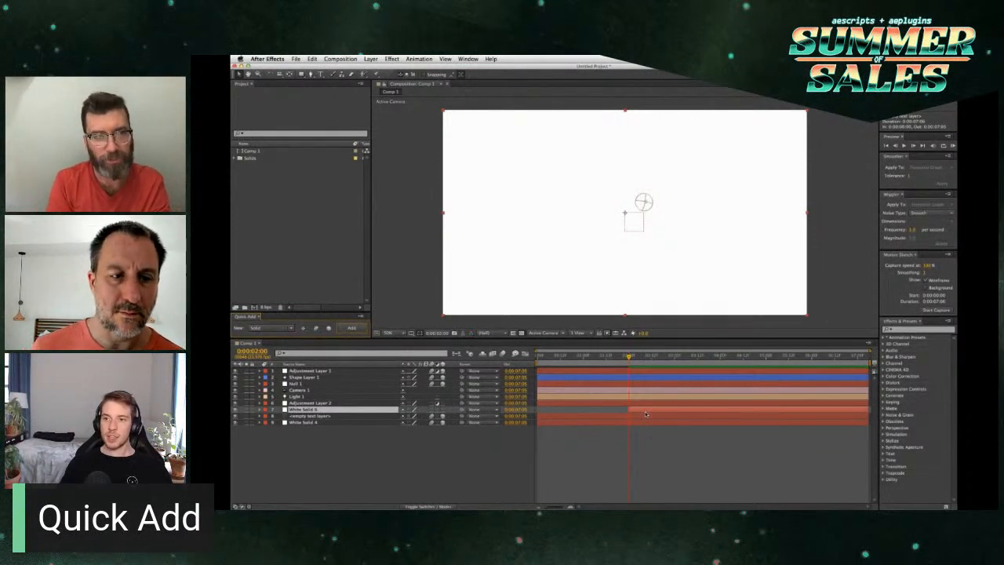
Step: Move the current time to 0:00:02:22
click(671, 356)
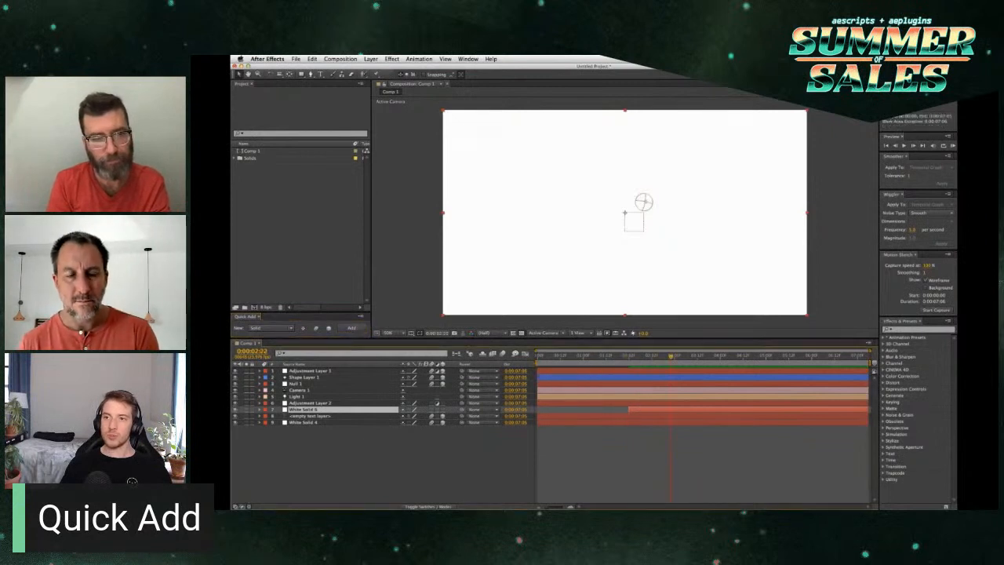